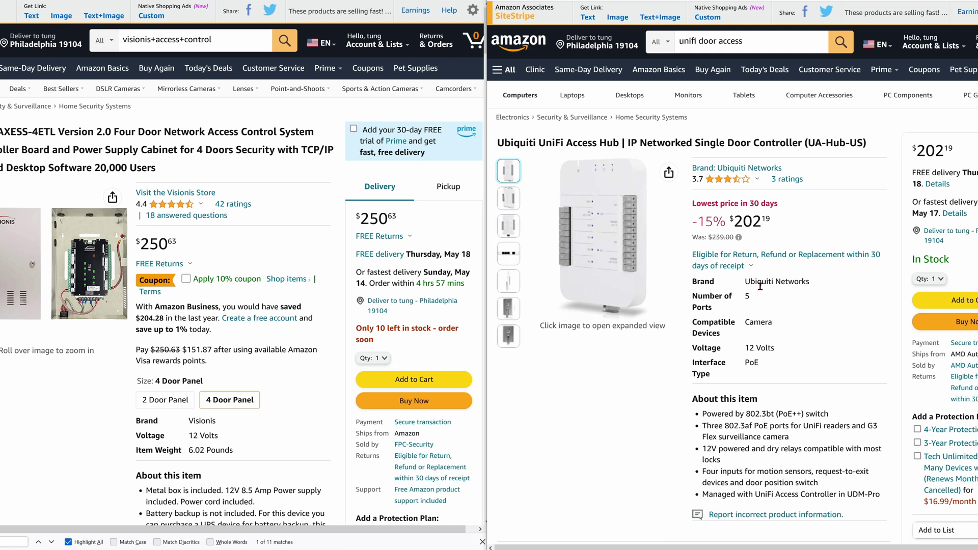
Compare the Amazon listings for the Visionis four-door access panel and the UniFi Access Hub
mouse_move(749, 263)
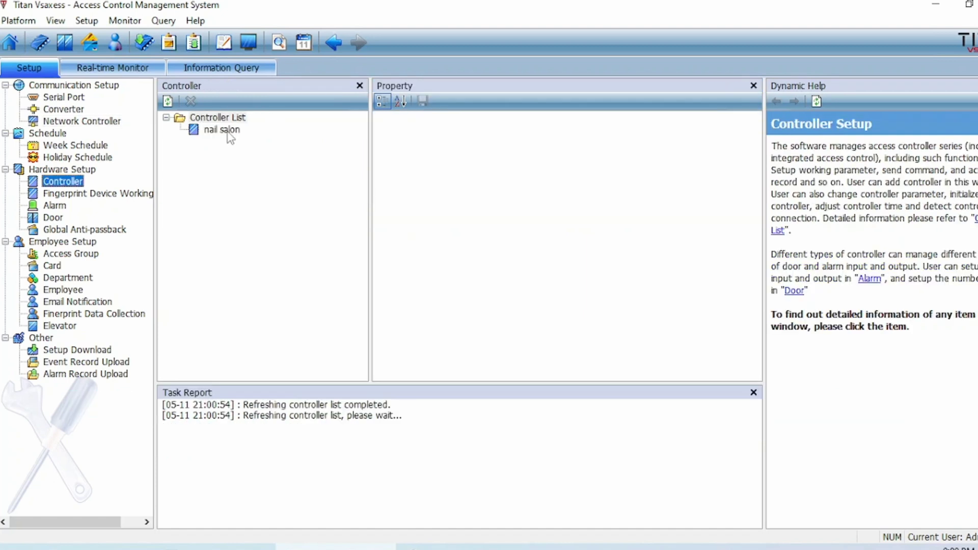
Add a new controller to the controller list and name it 'office'
click(224, 130)
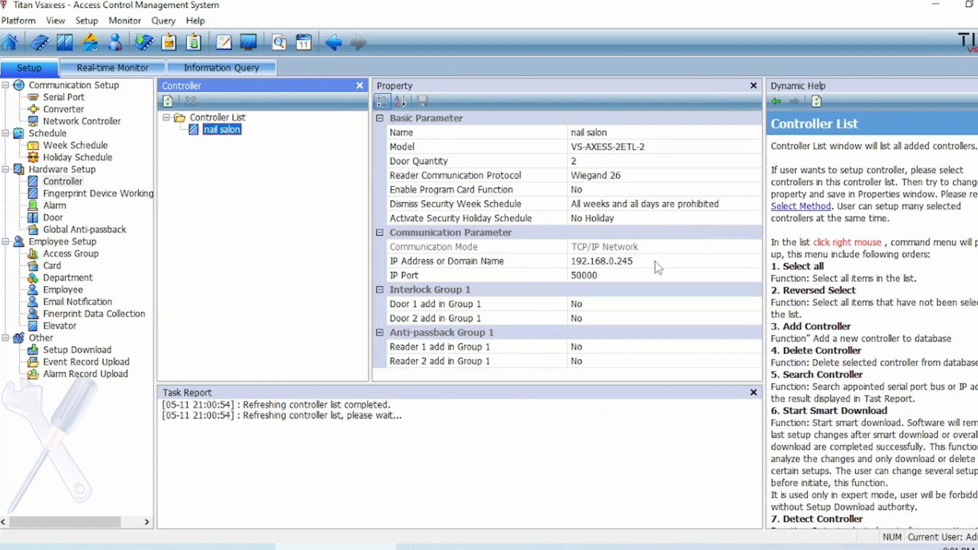
right_click(223, 131)
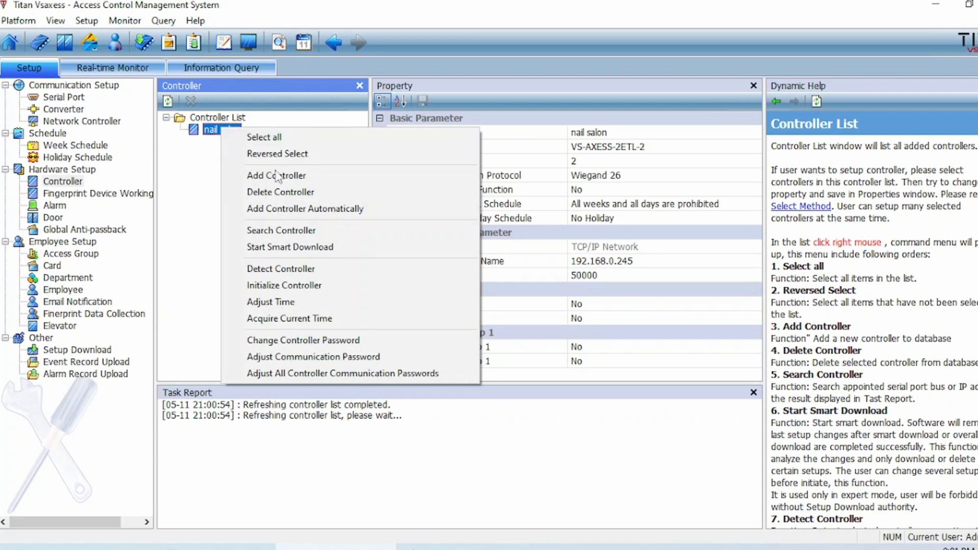
click(307, 177)
click(487, 133)
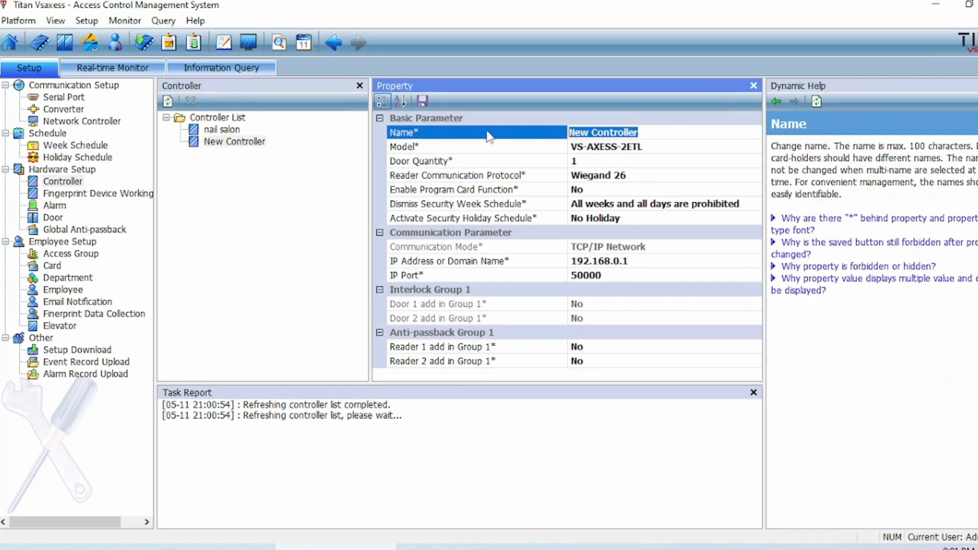
text(office)
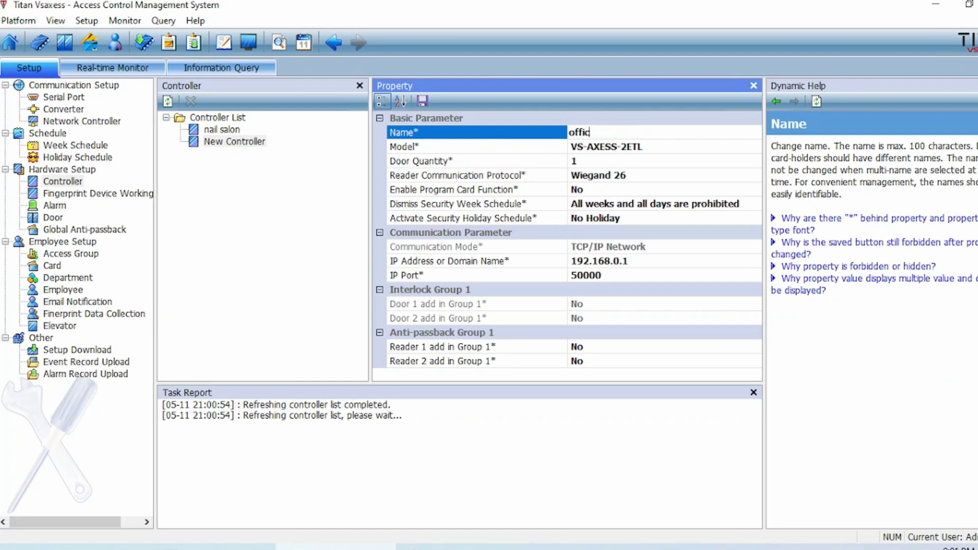
click(744, 146)
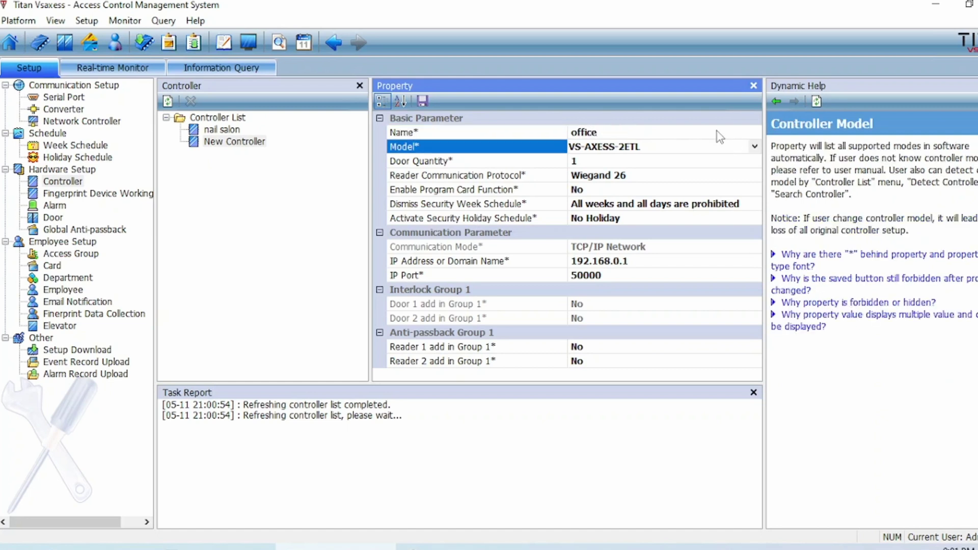
Set the office controller to model VS-AXESS-4ETL-2 at IP 192.168.0.246 and save it
click(754, 146)
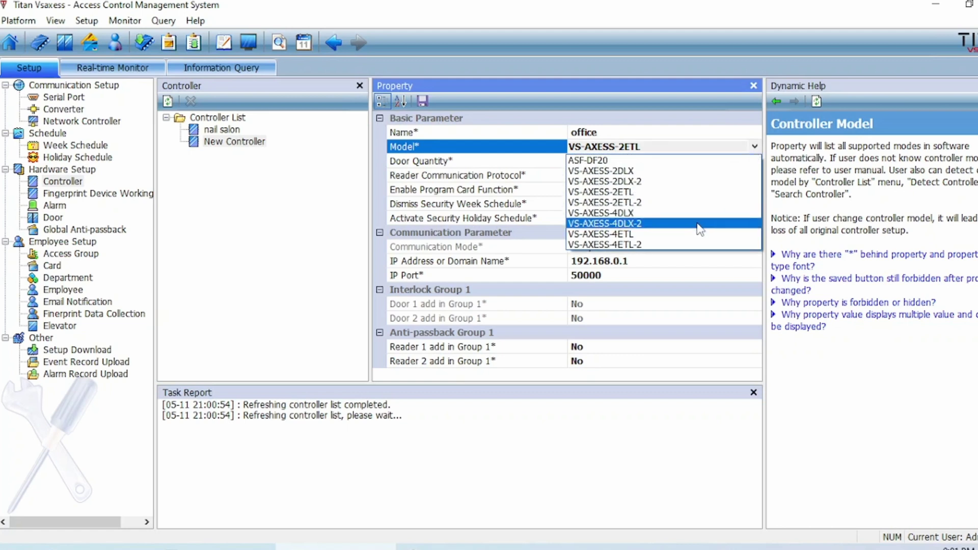
click(674, 246)
click(721, 162)
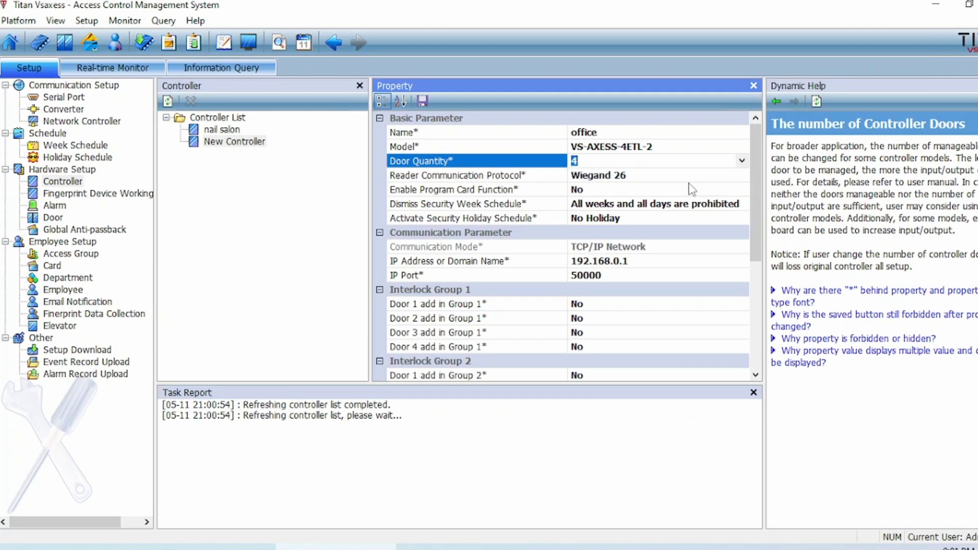
click(659, 260)
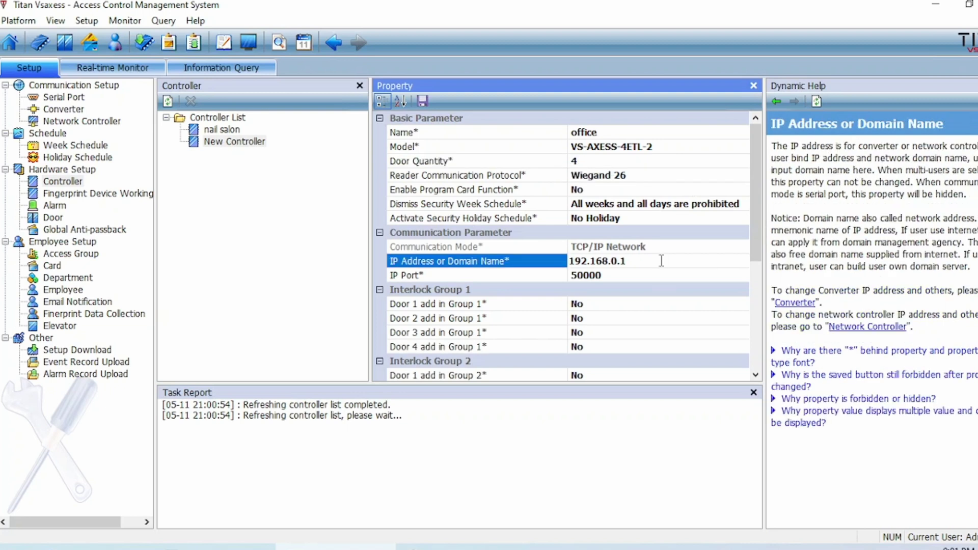
key(BackSpace)
text(246)
click(422, 101)
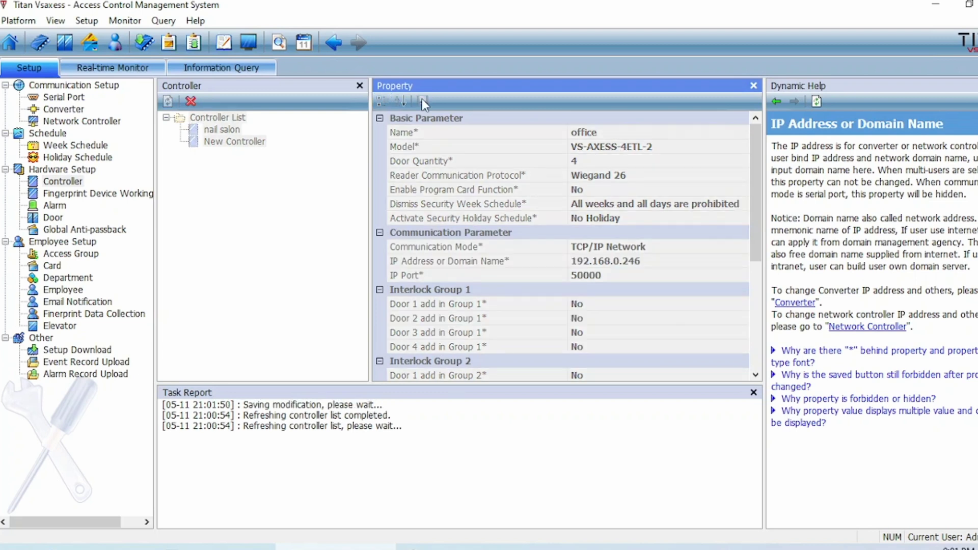
click(53, 218)
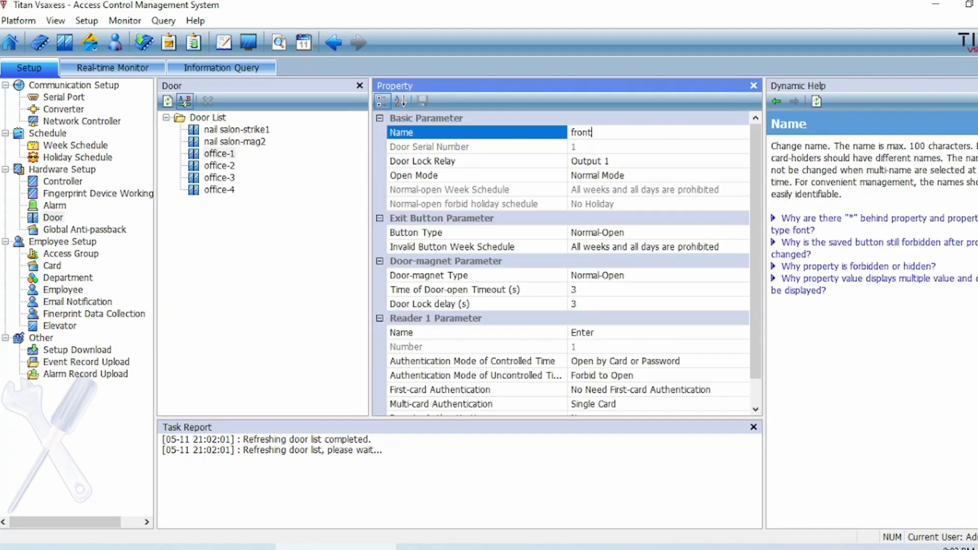
Rename office doors 1 and 2 ('frontstrike-surface', 'front strike'), giving door 1 a 10 s lock delay
text(strike-surface)
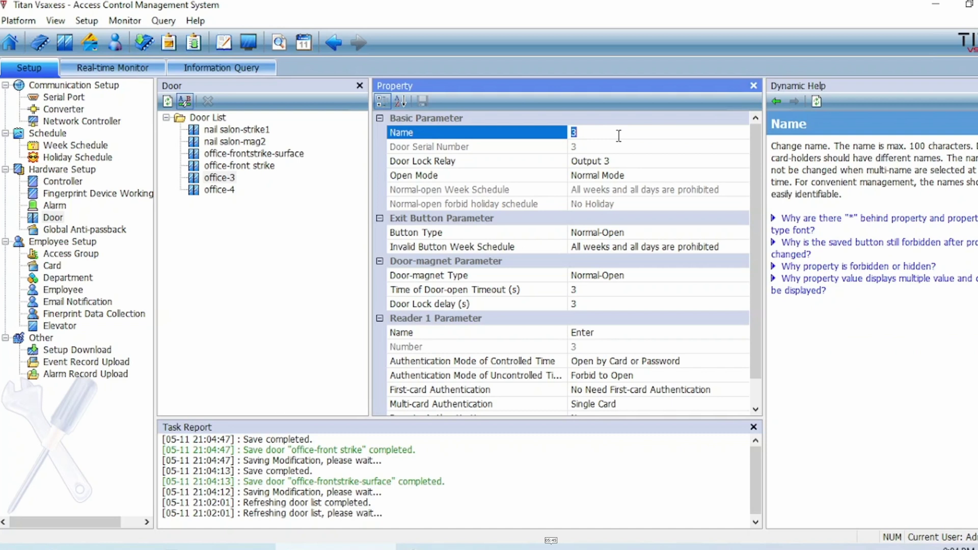
text(side)
click(51, 265)
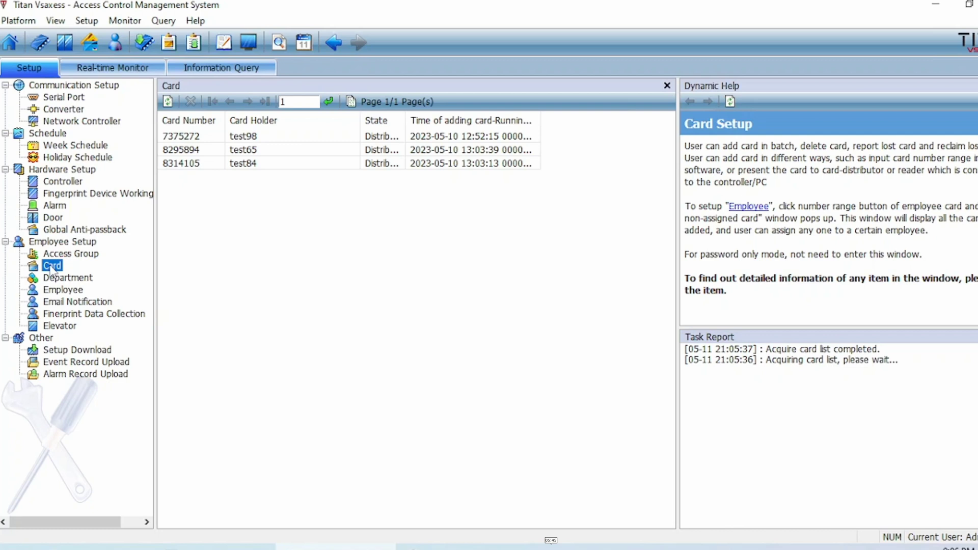
Start adding cards to the card list through the office controller
right_click(294, 228)
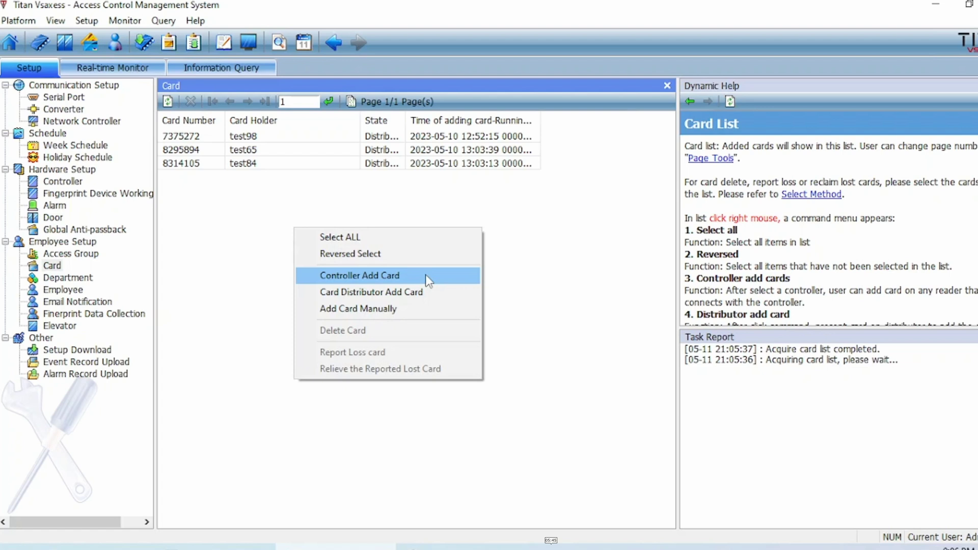
click(426, 275)
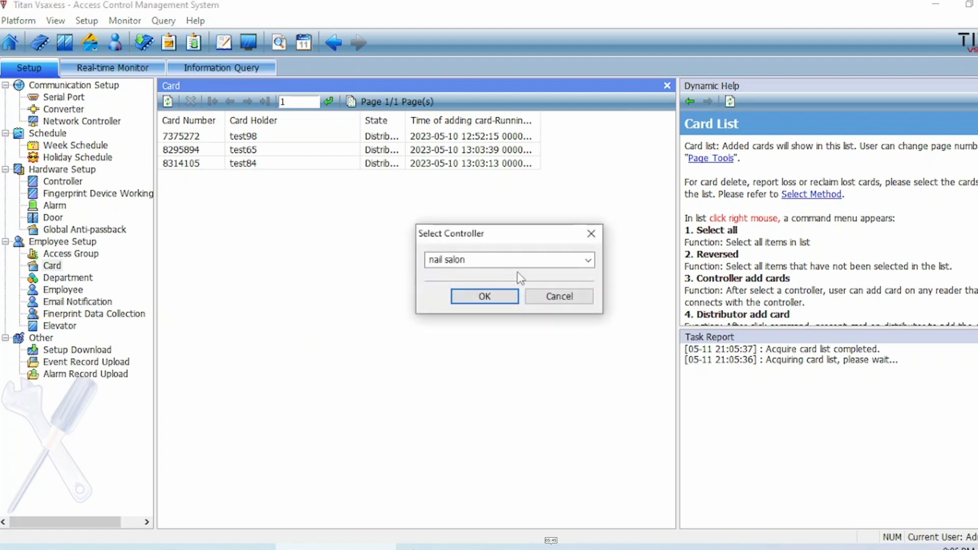
click(524, 261)
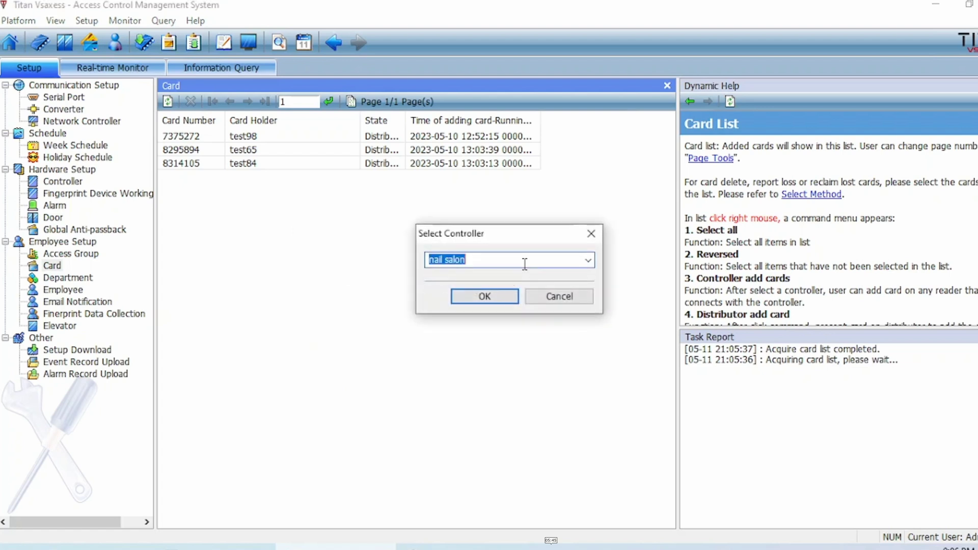
click(588, 261)
click(542, 284)
click(497, 298)
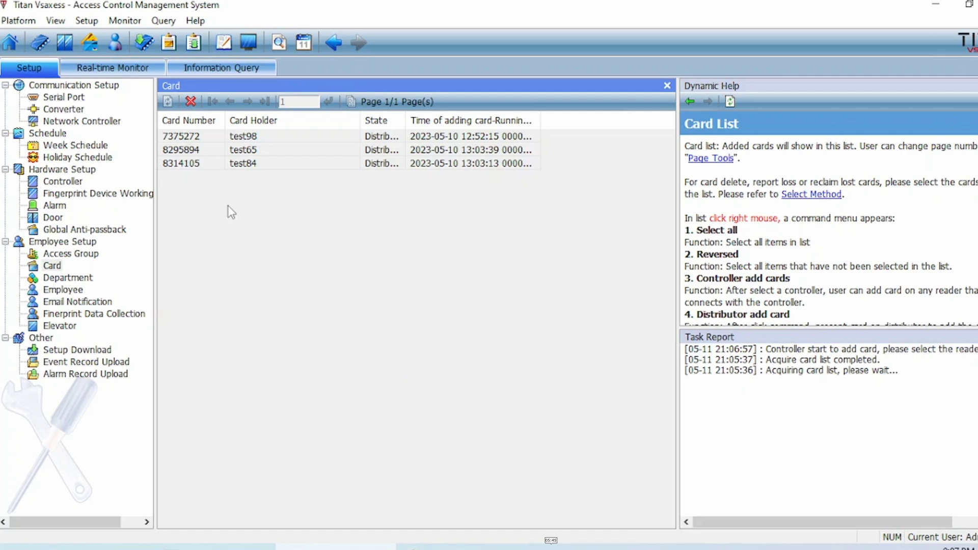
Cancel the card-adding operation, confirming the stop, and go to the access group list
click(186, 104)
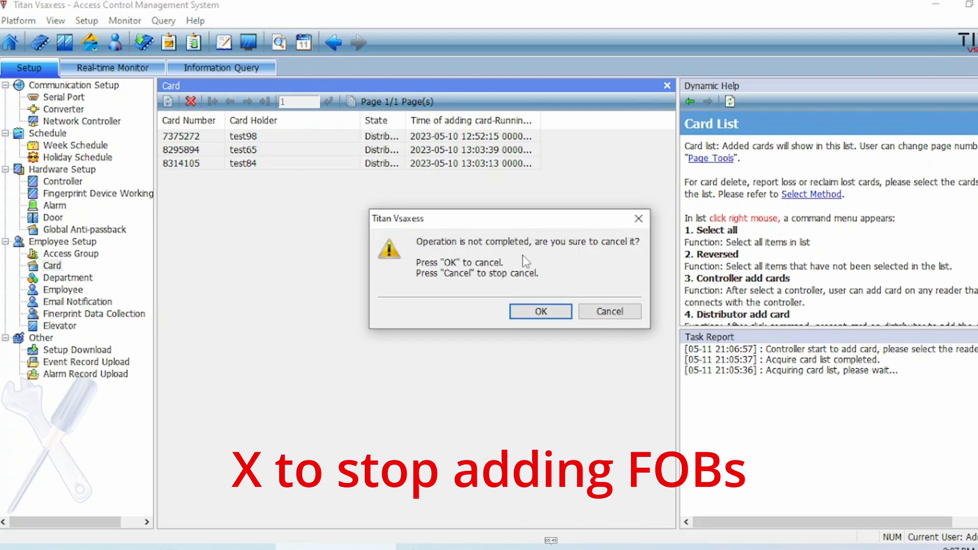
click(540, 311)
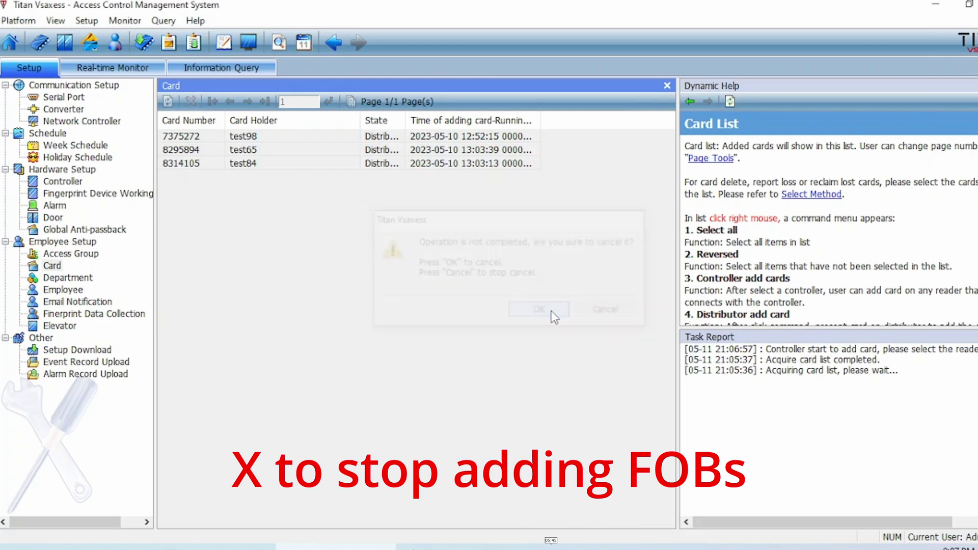
click(74, 254)
Check door permissions of the back, front only and Administrator groups, then view test65's record
click(211, 148)
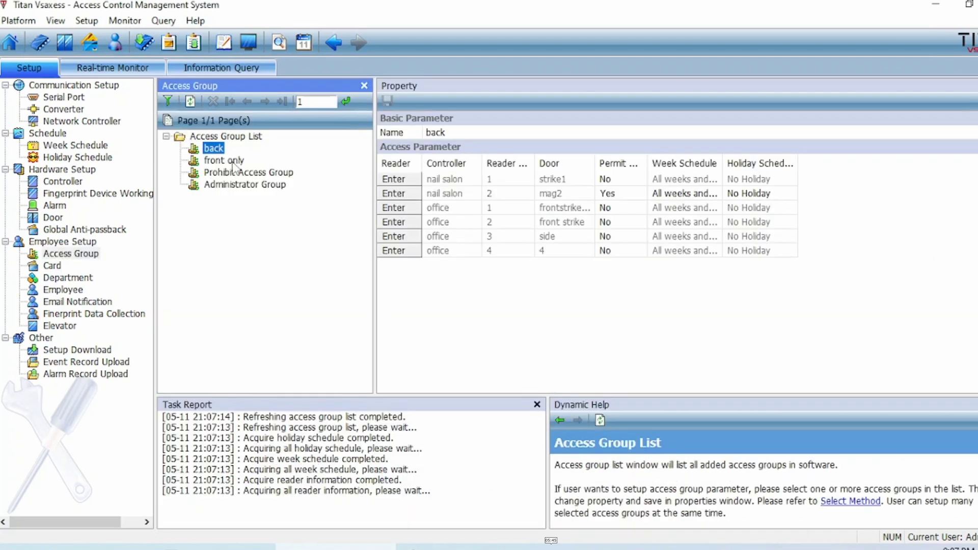
click(234, 161)
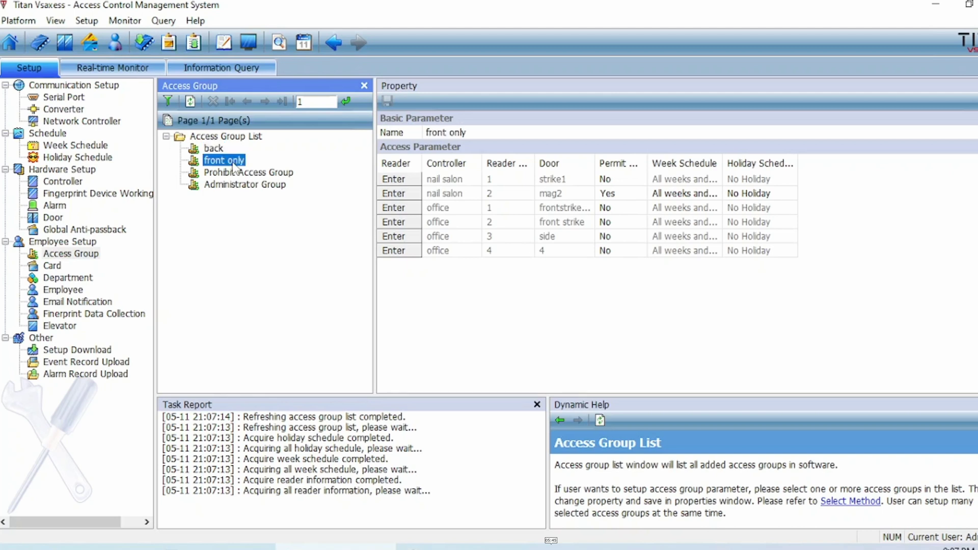
click(250, 186)
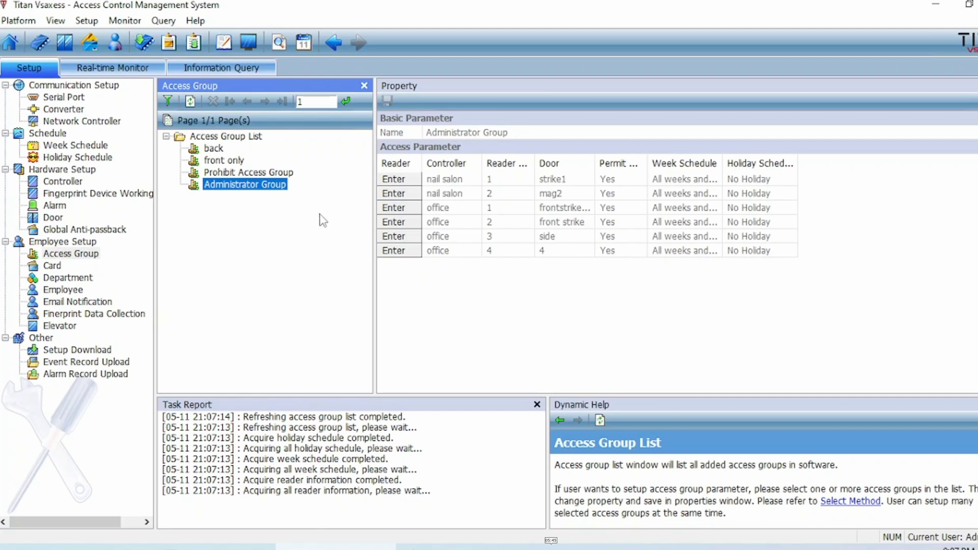
click(219, 160)
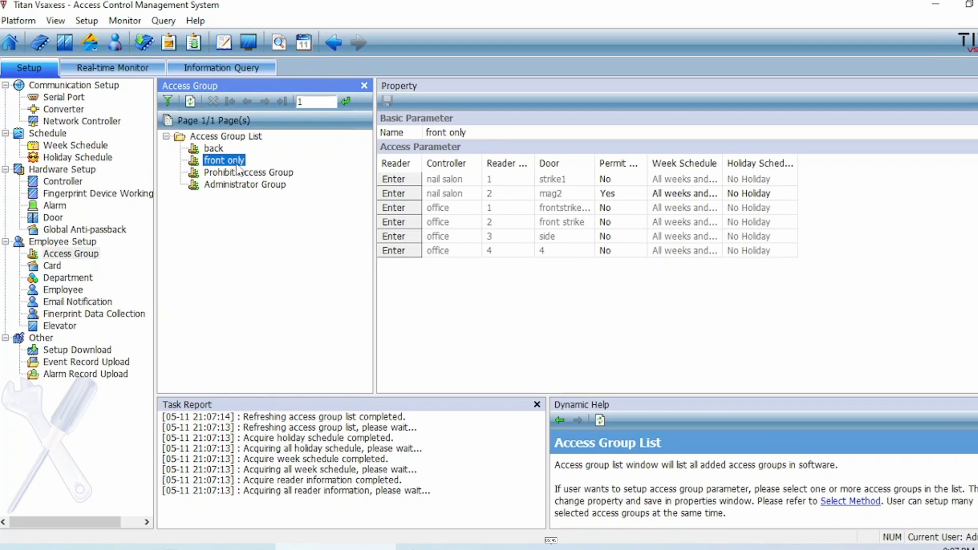
click(213, 151)
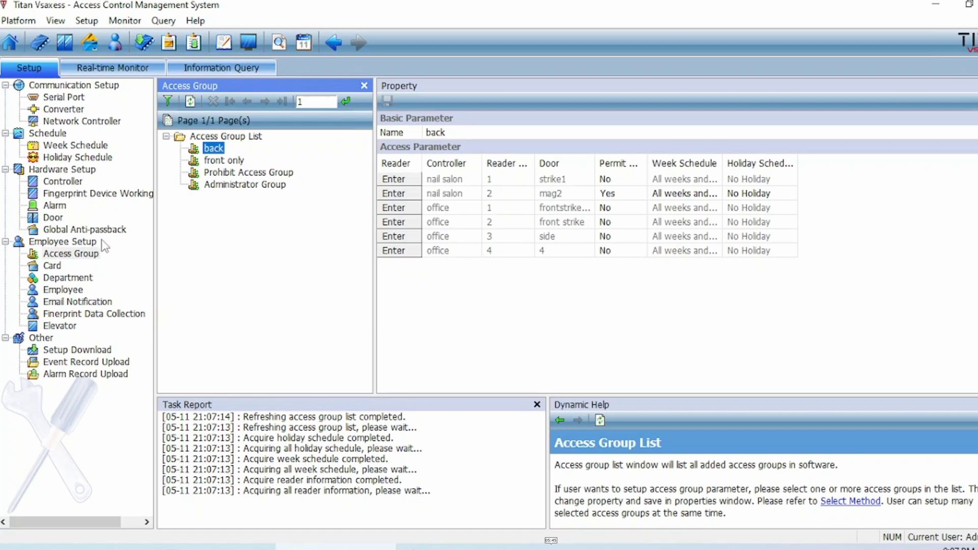
click(76, 290)
click(218, 133)
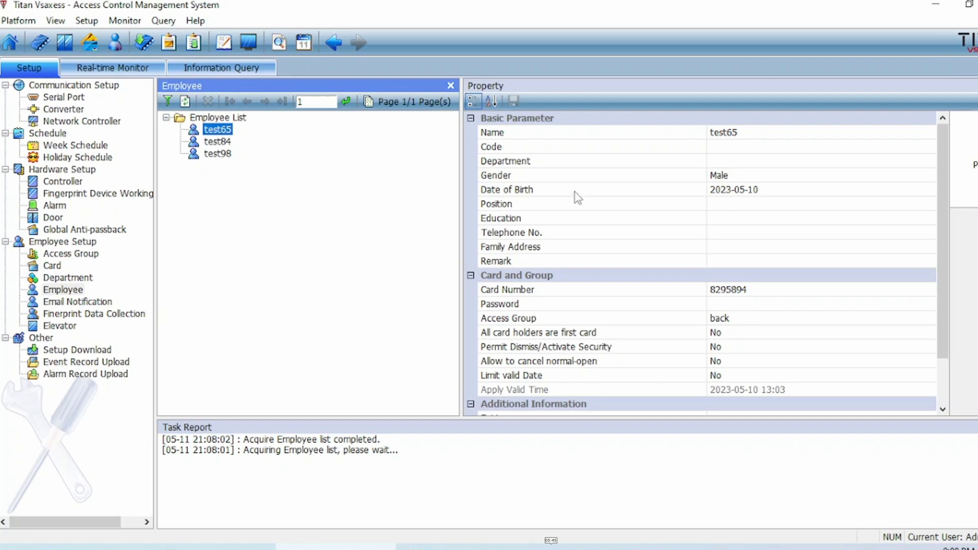
Assign employee test65 to the Administrator Group and save
click(771, 265)
click(736, 320)
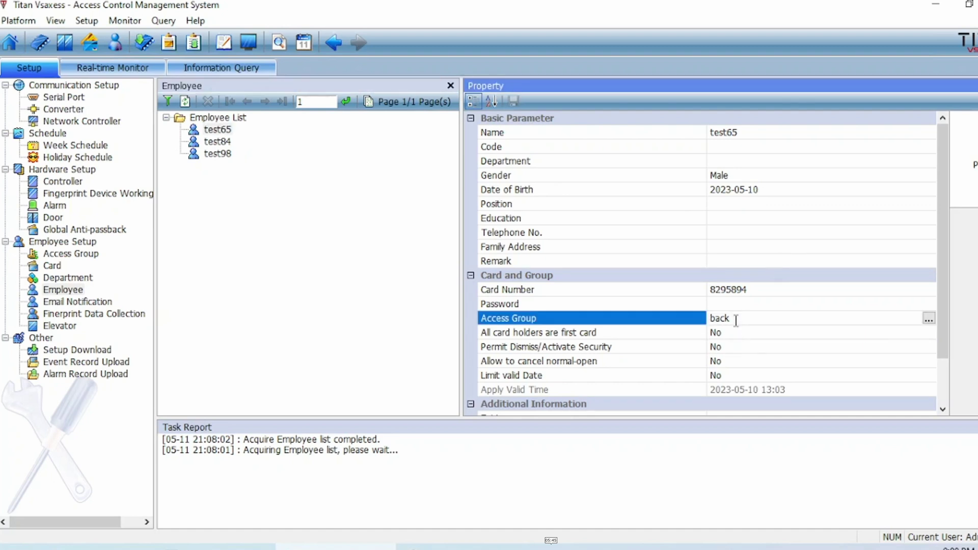
click(928, 318)
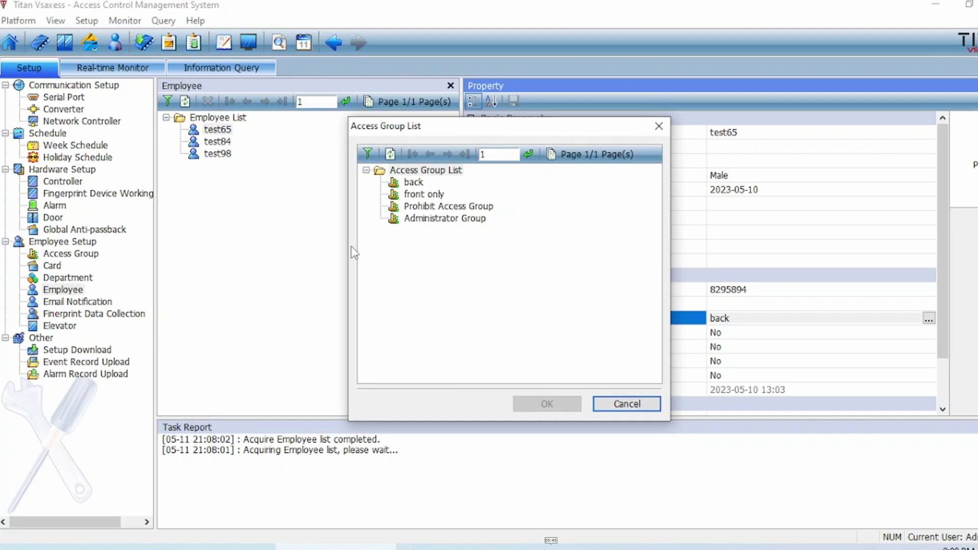
click(437, 220)
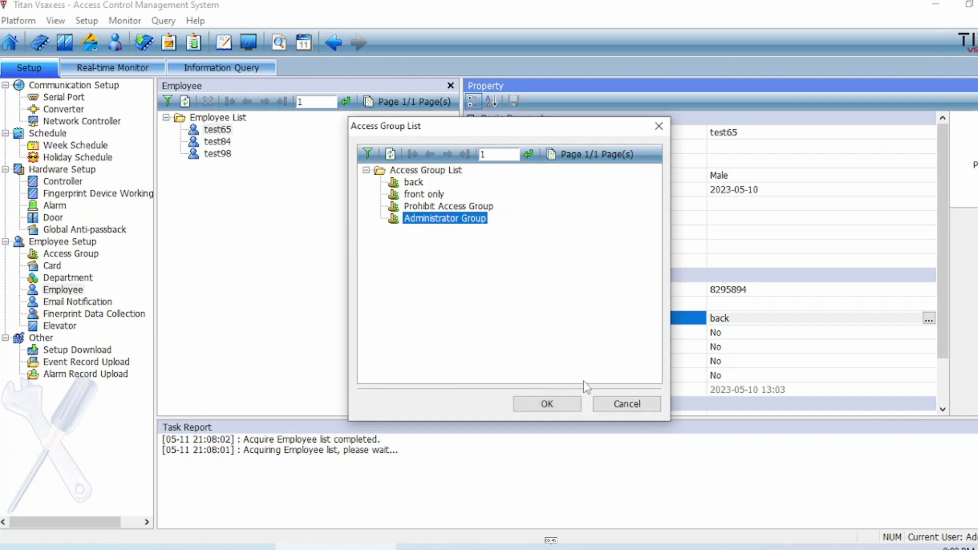
click(570, 405)
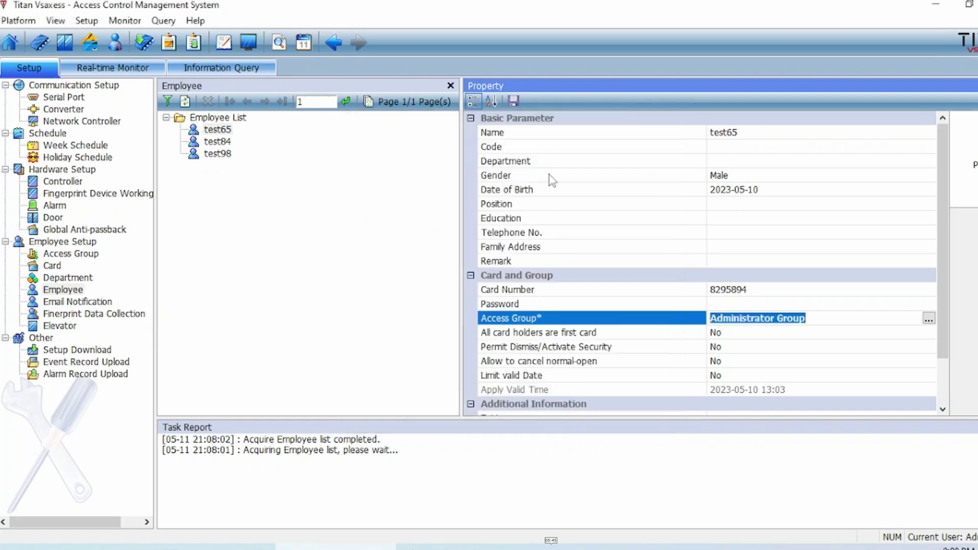
click(513, 100)
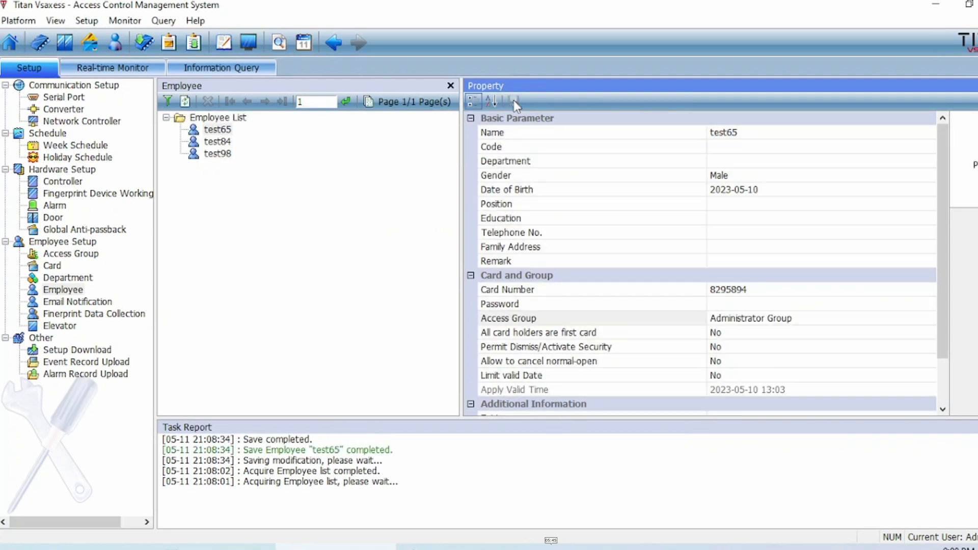
Open test84's access group choices, then return to test65's record
click(218, 142)
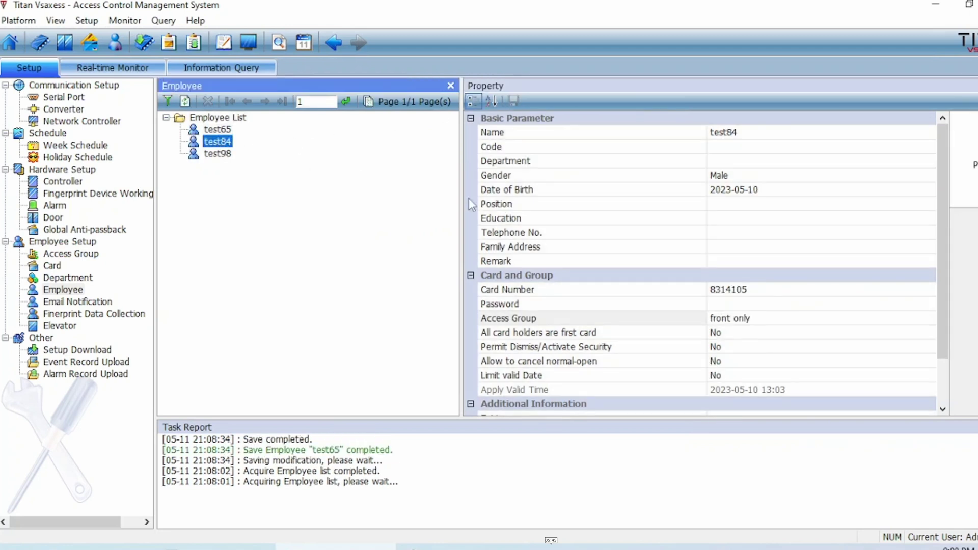
click(803, 319)
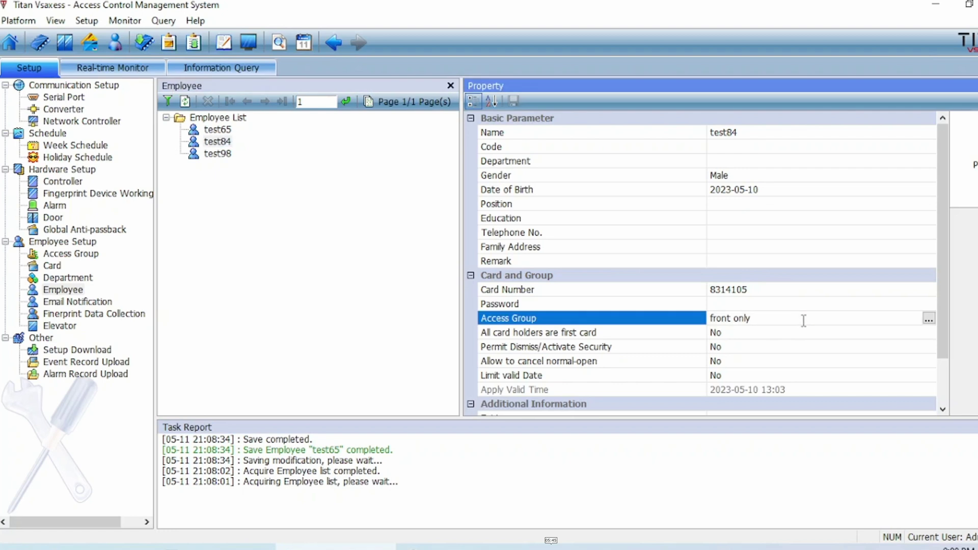
click(928, 320)
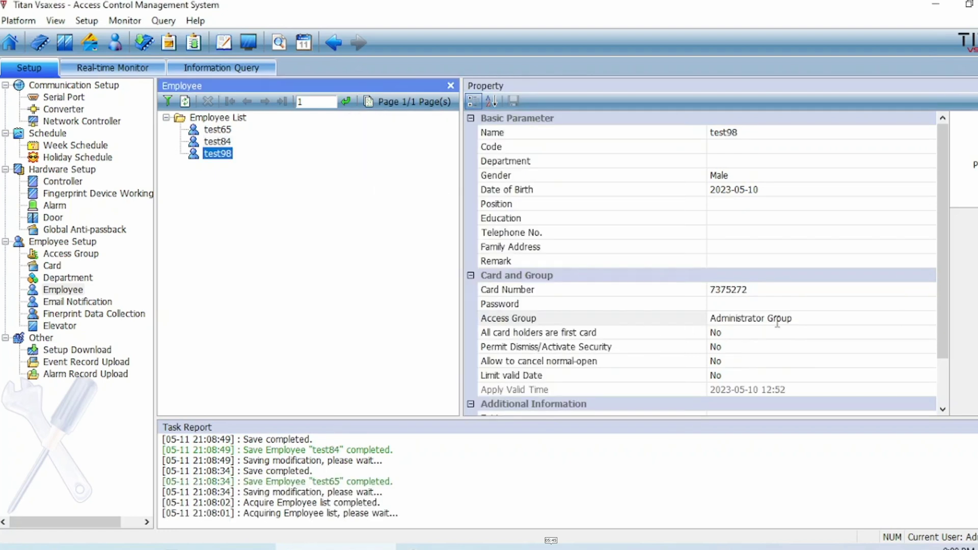
click(217, 129)
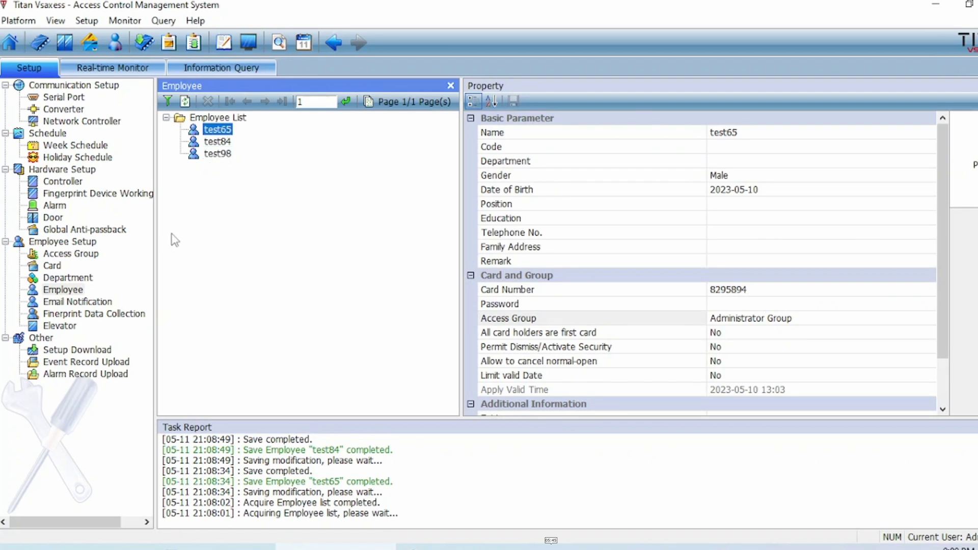
click(78, 350)
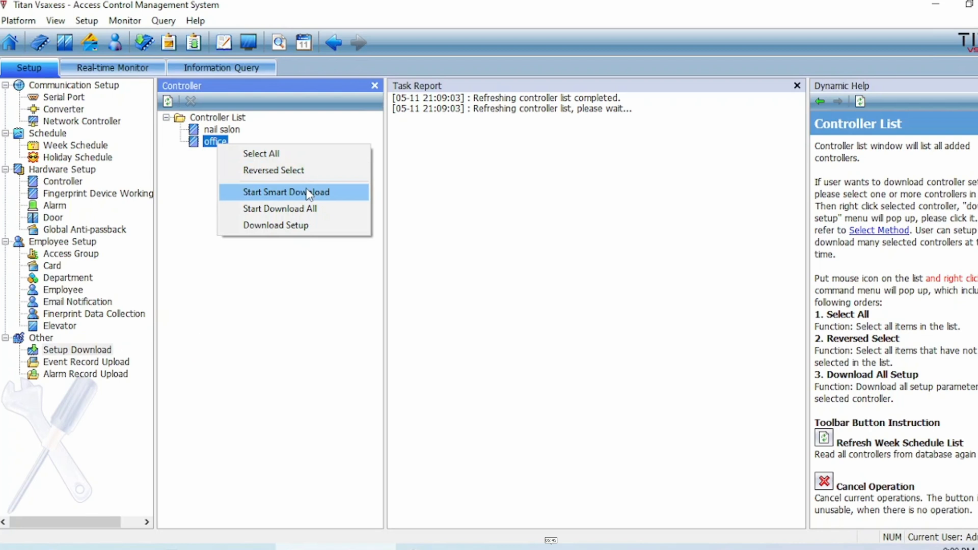
Start a Smart Download of all setups to the office controller
click(308, 192)
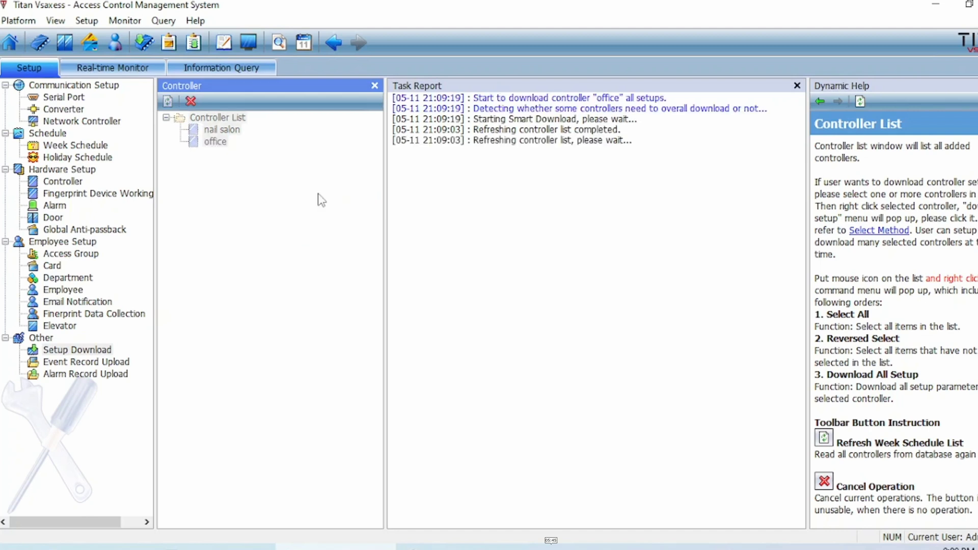